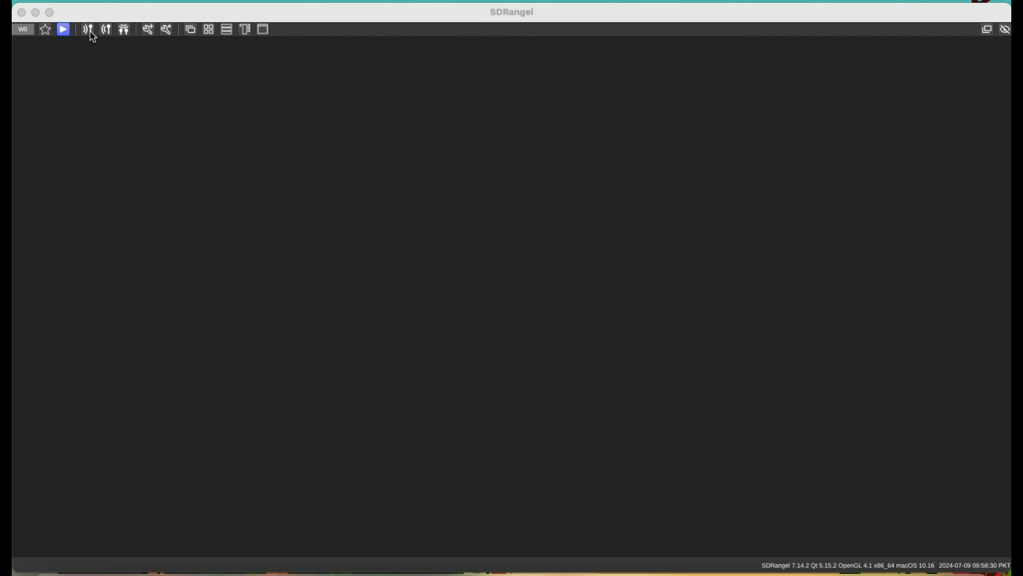
Add a receiver, refresh the list of sampling devices and choose HackRF[0] as the source
{"action": "left_click", "coordinate": [91, 32]}
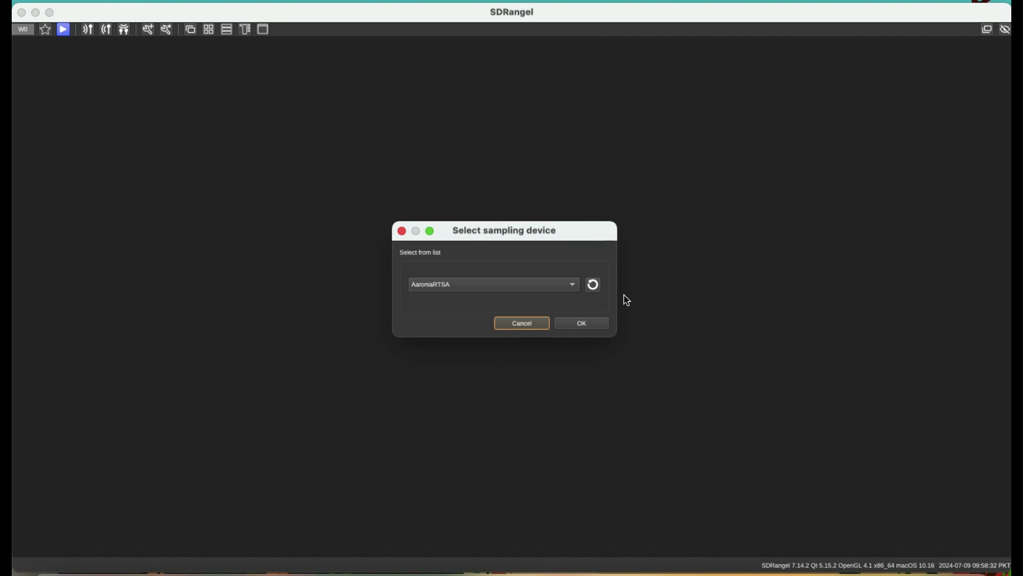
{"action": "left_click", "coordinate": [595, 286]}
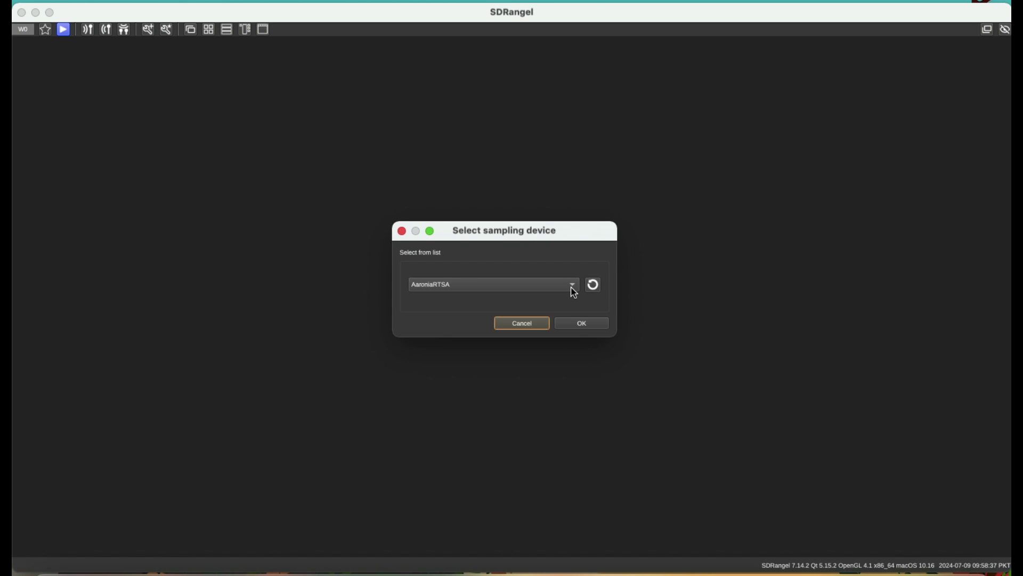
{"action": "left_click", "coordinate": [574, 289]}
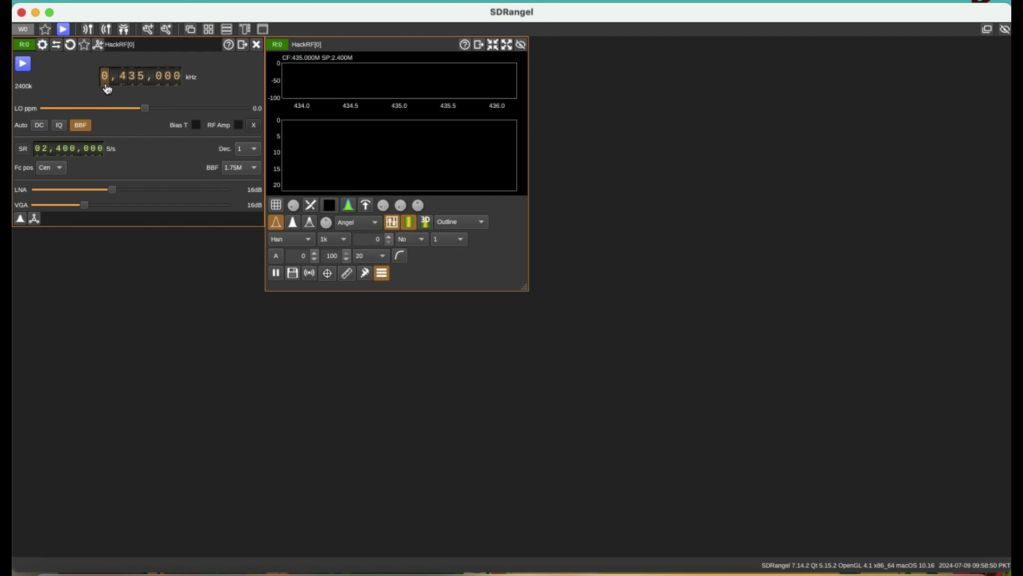
Tune the HackRF receiver's centre frequency to 1,090,000 kHz and start reception
{"action": "scroll", "coordinate": [107, 89], "scroll_direction": "up", "scroll_amount": 1}
{"action": "key", "text": "Up"}
{"action": "key", "text": "Up"}
{"action": "key", "text": "Up"}
{"action": "key", "text": "Up"}
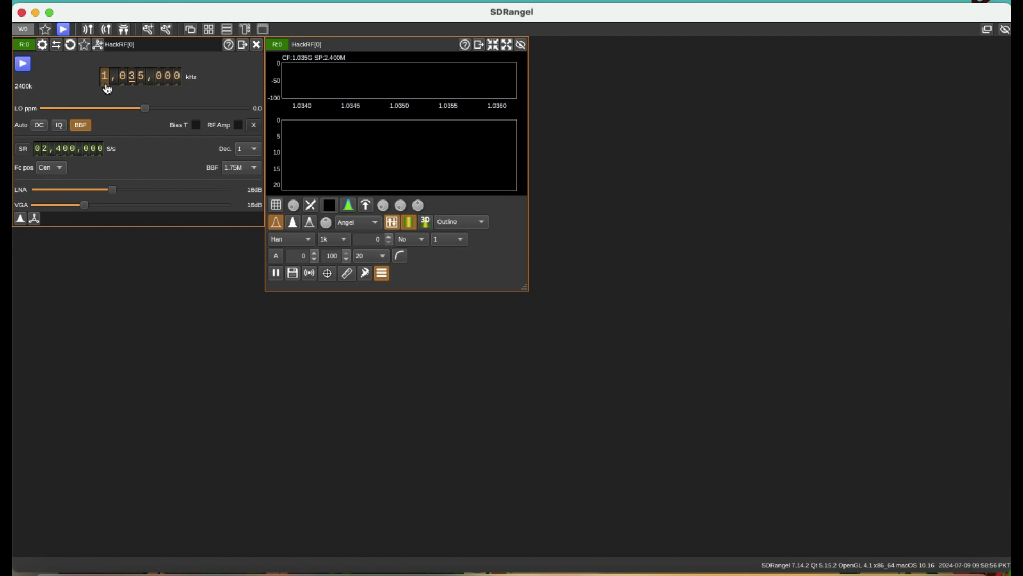
{"action": "key", "text": "Up"}
{"action": "key", "text": "Up"}
{"action": "key", "text": "Up"}
{"action": "key", "text": "Up"}
{"action": "key", "text": "Up"}
{"action": "key", "text": "Up"}
{"action": "key", "text": "Up"}
{"action": "key", "text": "Up"}
{"action": "key", "text": "Up"}
{"action": "key", "text": "Up"}
{"action": "key", "text": "Up"}
{"action": "key", "text": "Down"}
{"action": "key", "text": "Right"}
{"action": "key", "text": "Up"}
{"action": "key", "text": "Up"}
{"action": "key", "text": "Up"}
{"action": "key", "text": "Up"}
{"action": "key", "text": "Up"}
{"action": "key", "text": "Up"}
{"action": "key", "text": "Up"}
{"action": "key", "text": "Up"}
{"action": "left_click", "coordinate": [24, 64]}
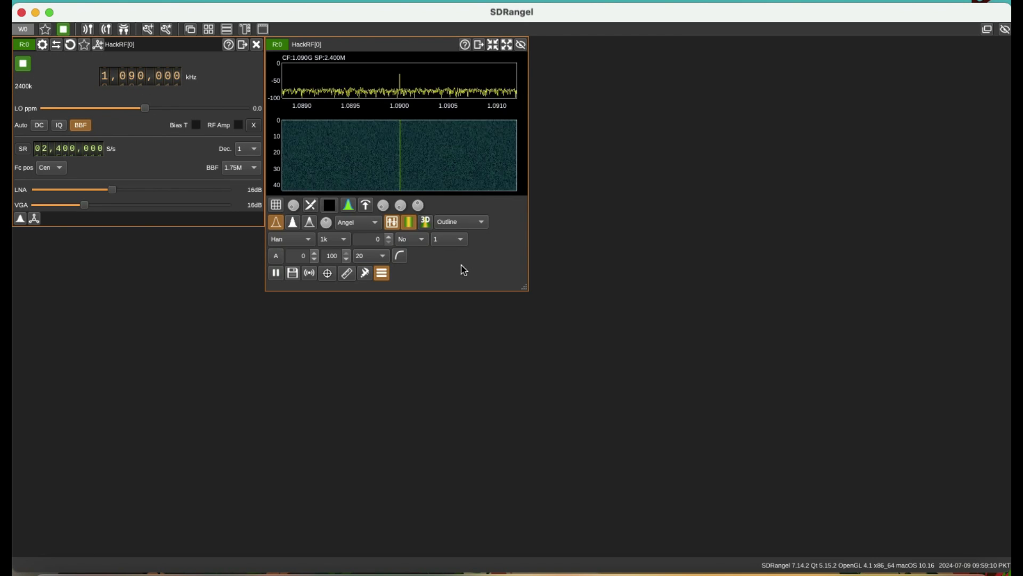
Enlarge the spectrum window and set the receiver's LNA gain to 33 dB and VGA gain to 36 dB
{"action": "left_click_drag", "start_coordinate": [525, 289], "coordinate": [613, 401]}
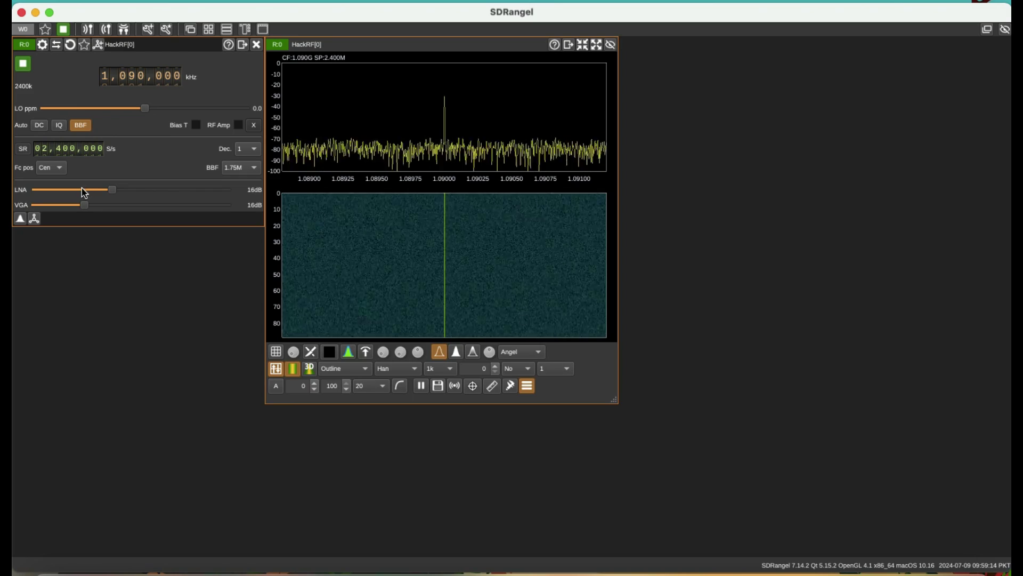
{"action": "left_click_drag", "start_coordinate": [112, 189], "coordinate": [196, 194]}
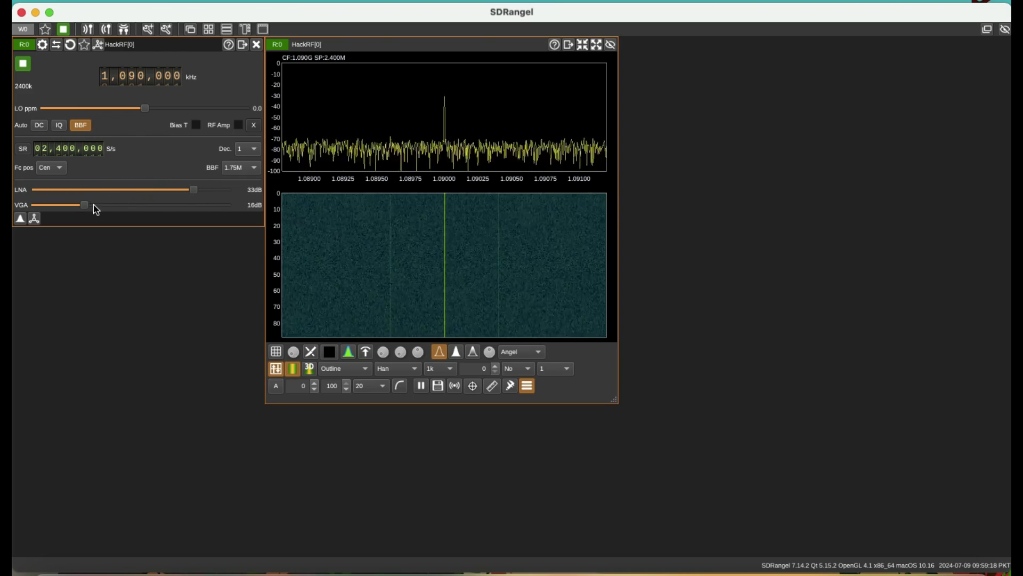
{"action": "left_click_drag", "start_coordinate": [85, 205], "coordinate": [146, 207]}
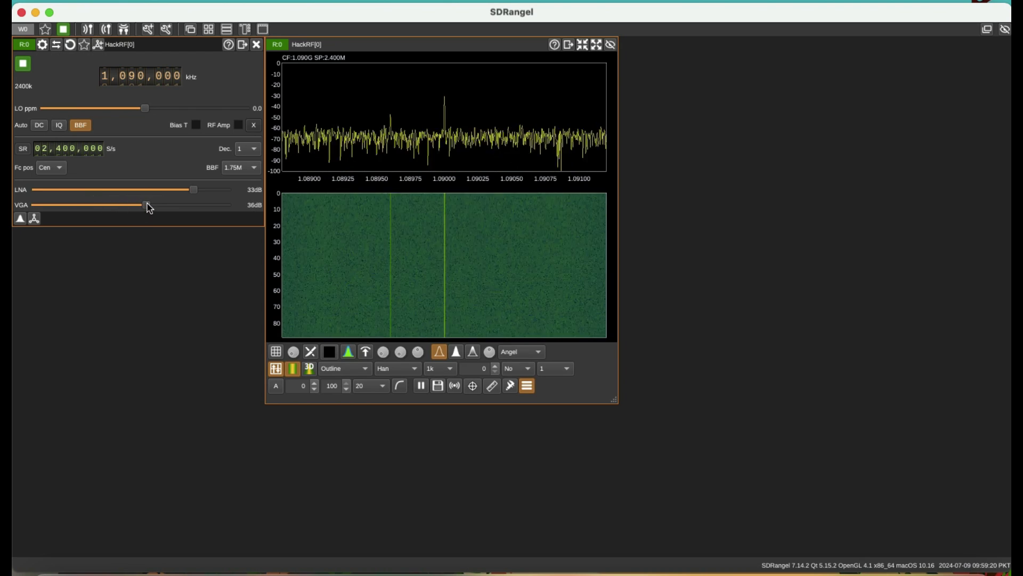
Add an ADS-B Demodulator channel to the HackRF receiver and close the channel dialog
{"action": "left_click", "coordinate": [98, 45]}
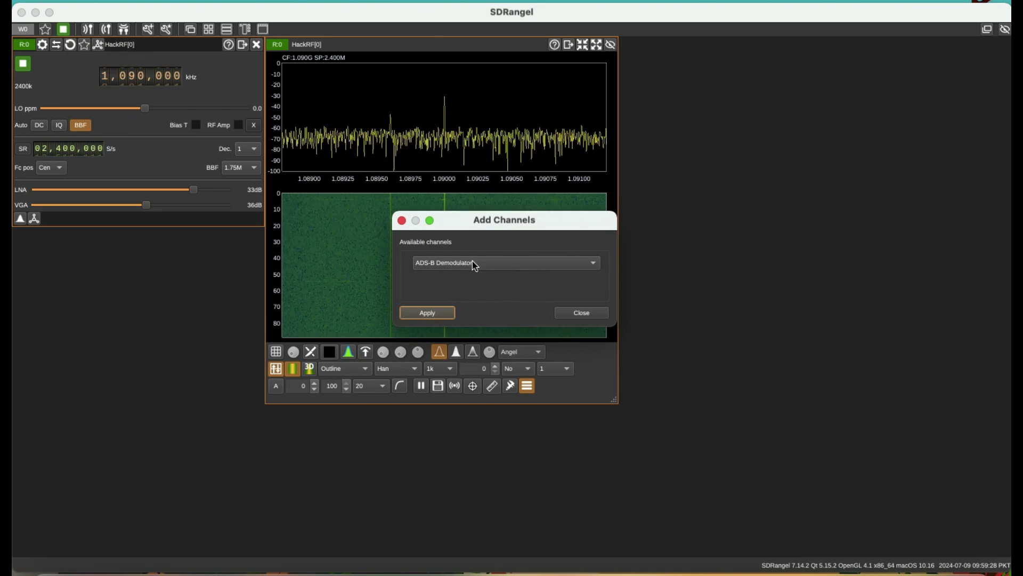
{"action": "left_click", "coordinate": [542, 264]}
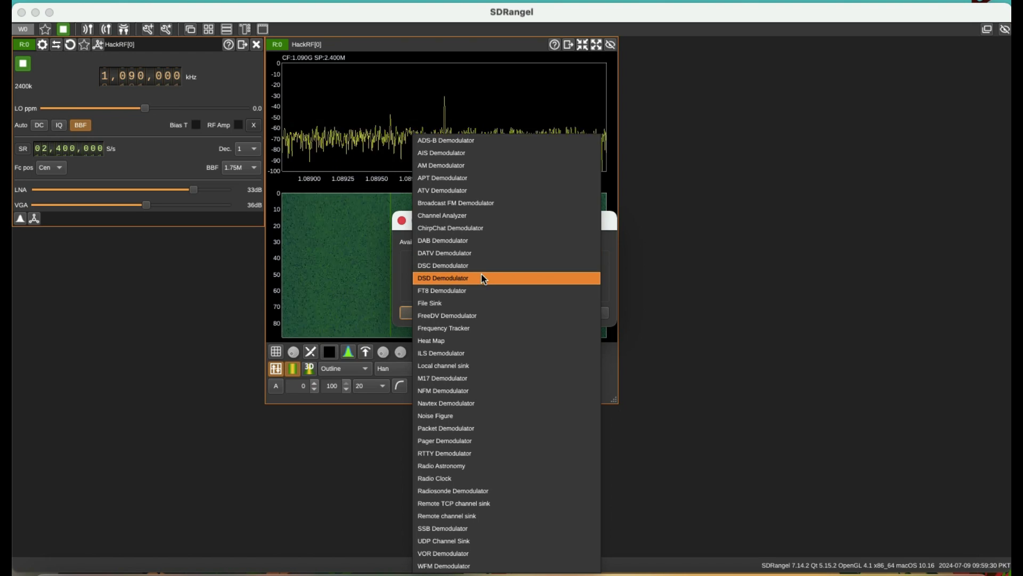
{"action": "left_click", "coordinate": [457, 142]}
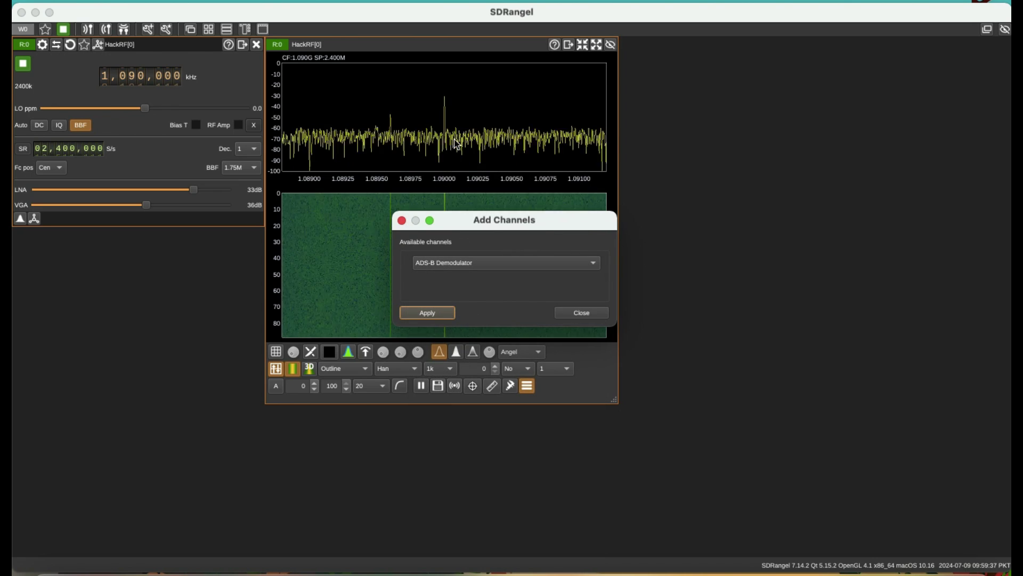
{"action": "left_click", "coordinate": [433, 314]}
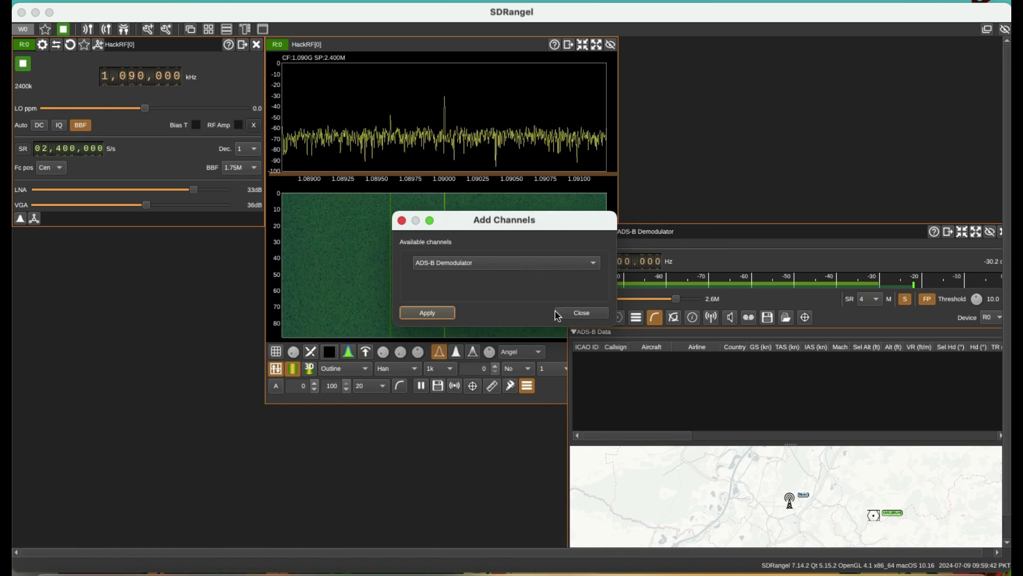
{"action": "left_click", "coordinate": [576, 315]}
{"action": "left_click", "coordinate": [558, 397]}
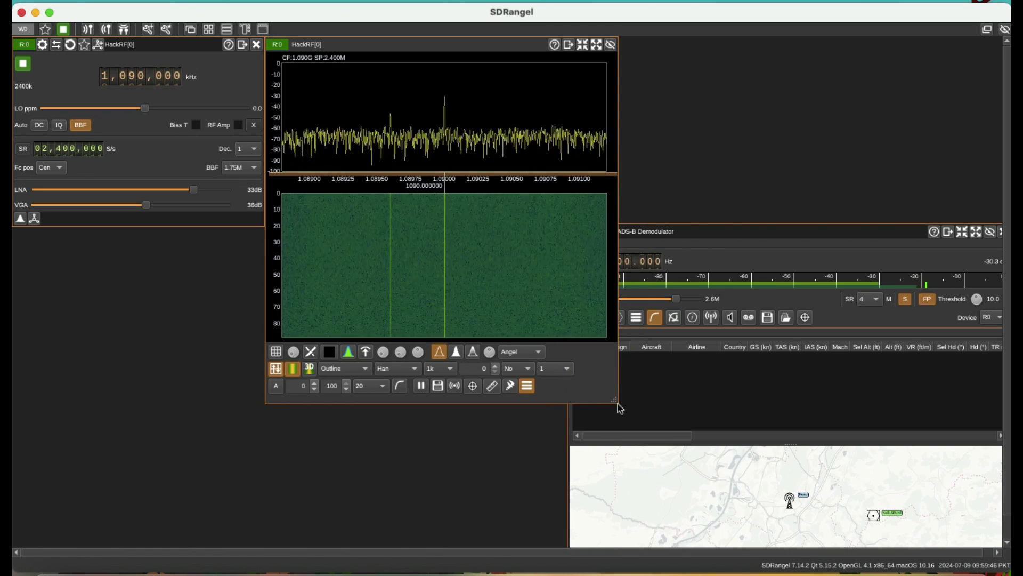
Arrange the workspace with a smaller spectrum window beside a taller ADS-B Demodulator window, so that the two do not overlap
{"action": "mouse_move", "coordinate": [614, 403]}
{"action": "left_mouse_down"}
{"action": "mouse_move", "coordinate": [558, 390]}
{"action": "mouse_move", "coordinate": [566, 391]}
{"action": "left_mouse_up"}
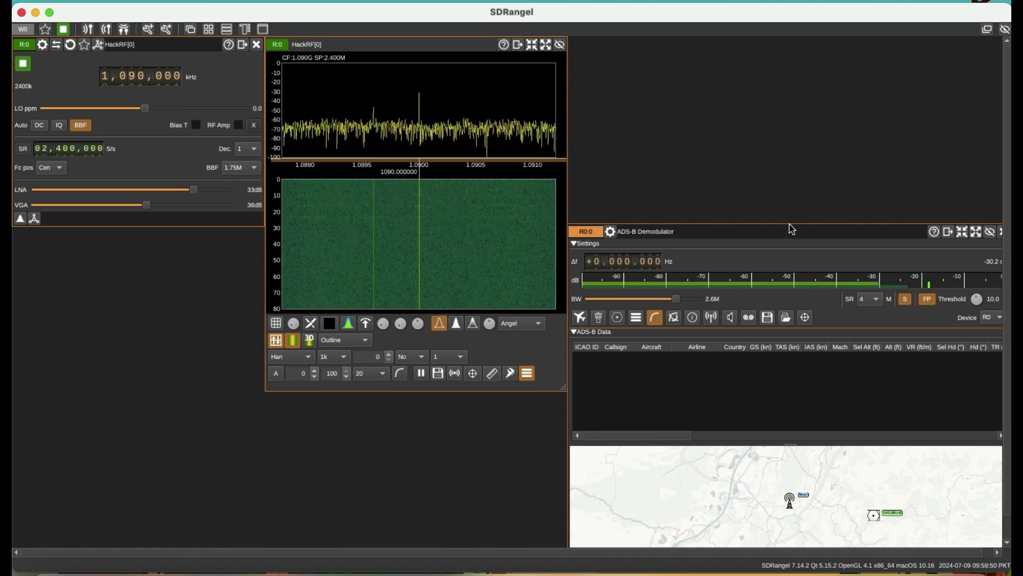
{"action": "left_click_drag", "start_coordinate": [789, 230], "coordinate": [779, 43]}
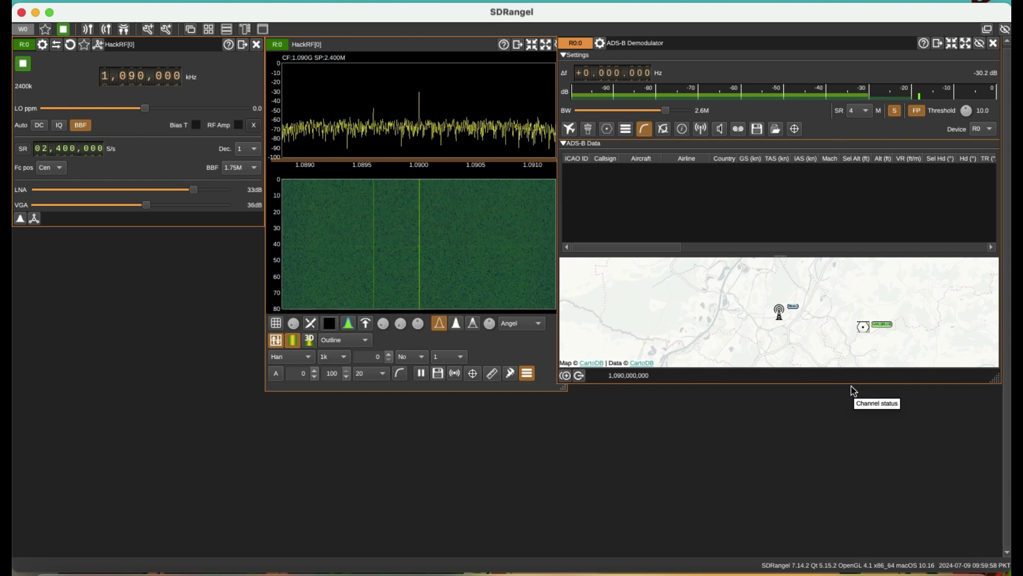
{"action": "left_click_drag", "start_coordinate": [853, 383], "coordinate": [865, 541]}
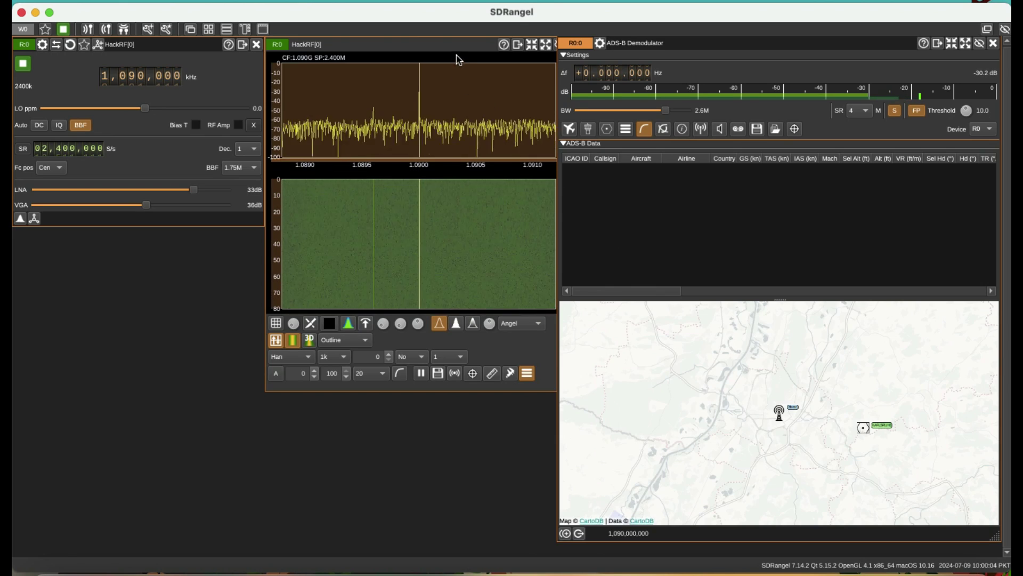
{"action": "mouse_move", "coordinate": [452, 44]}
{"action": "left_mouse_down"}
{"action": "mouse_move", "coordinate": [434, 103]}
{"action": "mouse_move", "coordinate": [457, 47]}
{"action": "left_mouse_up"}
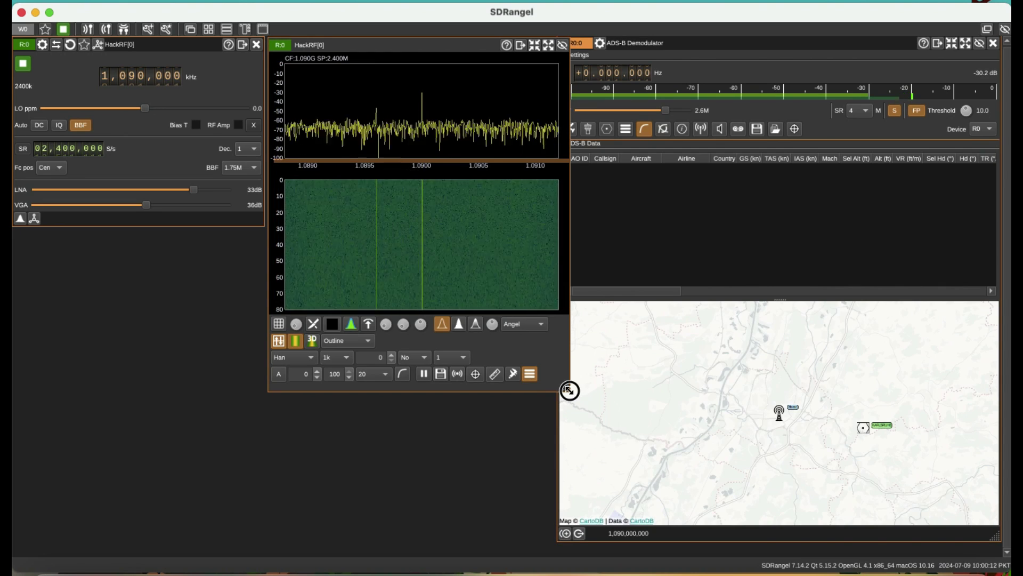
{"action": "left_click_drag", "start_coordinate": [570, 389], "coordinate": [550, 370]}
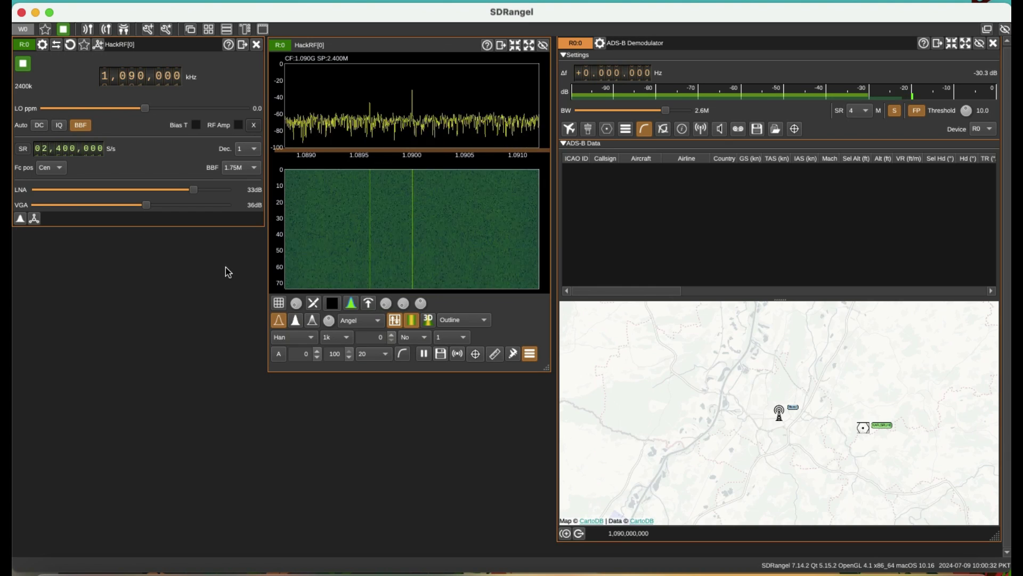
Enable automatic IQ correction and set the LNA gain to 39 dB and the VGA gain to 42 dB
{"action": "left_click", "coordinate": [60, 130]}
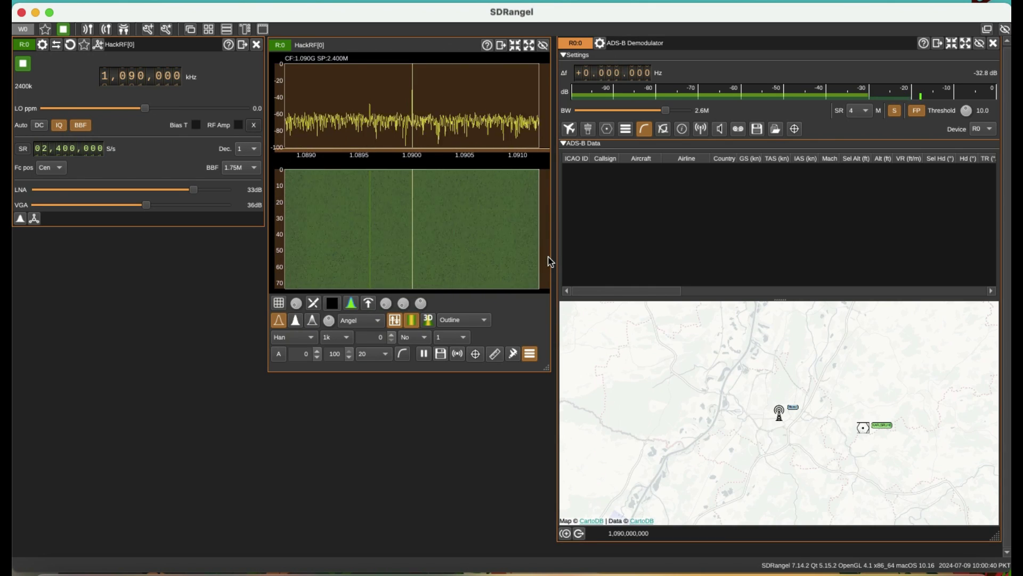
{"action": "left_click", "coordinate": [195, 190]}
{"action": "left_click_drag", "start_coordinate": [196, 190], "coordinate": [212, 190]}
{"action": "left_click_drag", "start_coordinate": [146, 206], "coordinate": [165, 206]}
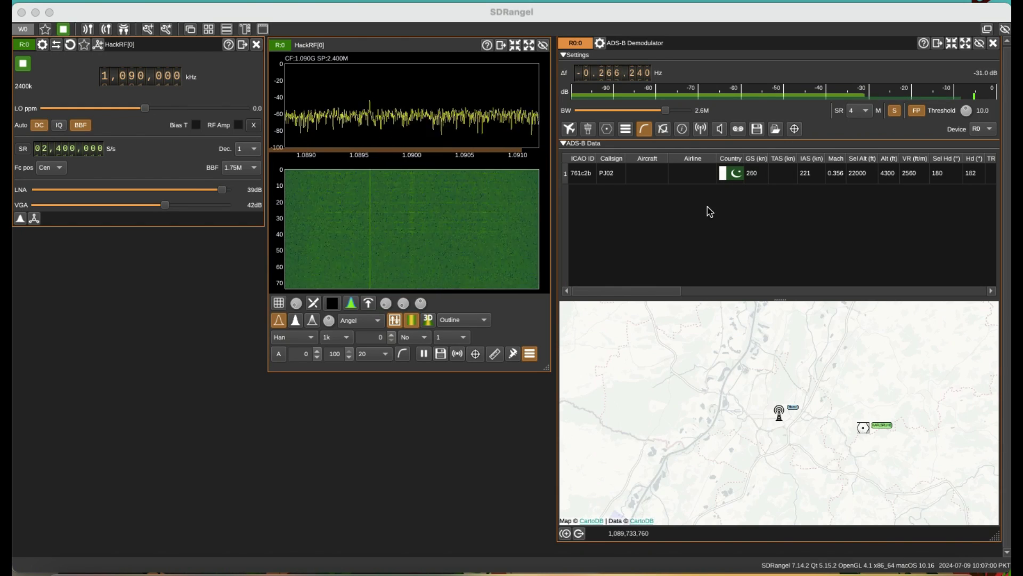
Select the detected aircraft in the ADS-B data table and review all its columns, from callsign through position and signal data
{"action": "left_click", "coordinate": [654, 175]}
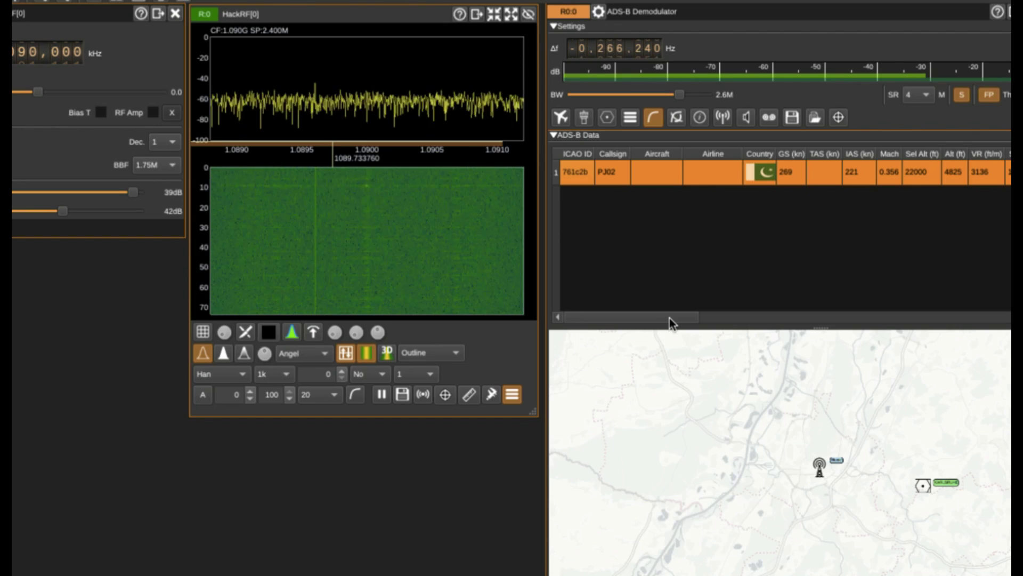
{"action": "left_click_drag", "start_coordinate": [669, 317], "coordinate": [706, 315]}
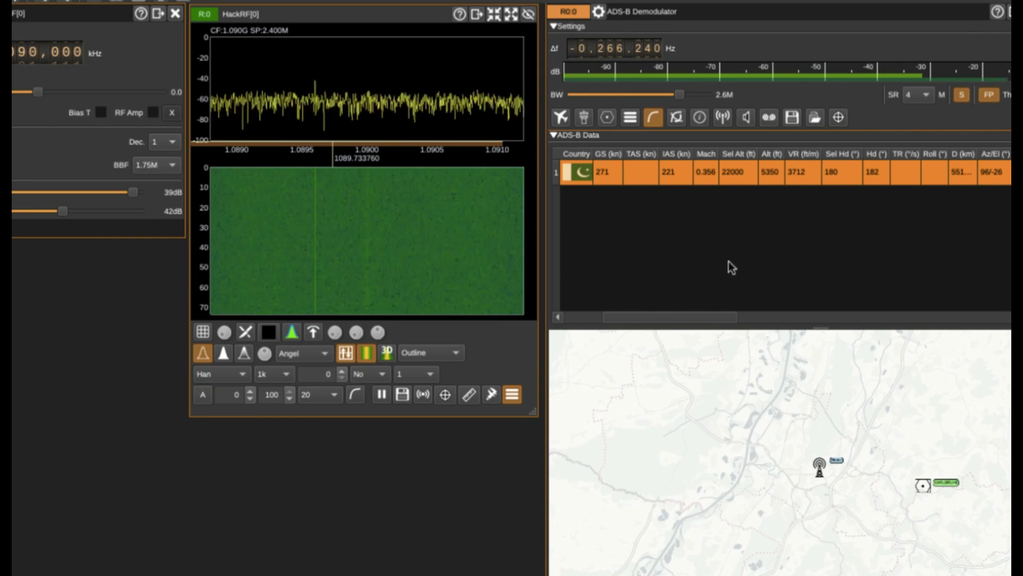
{"action": "left_click_drag", "start_coordinate": [682, 317], "coordinate": [779, 319]}
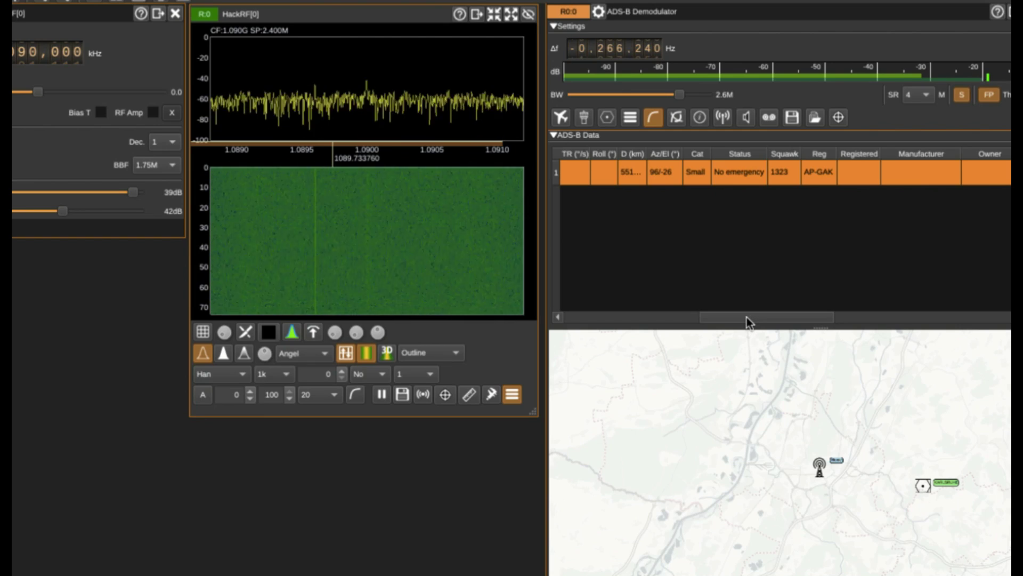
{"action": "left_click_drag", "start_coordinate": [746, 317], "coordinate": [896, 309]}
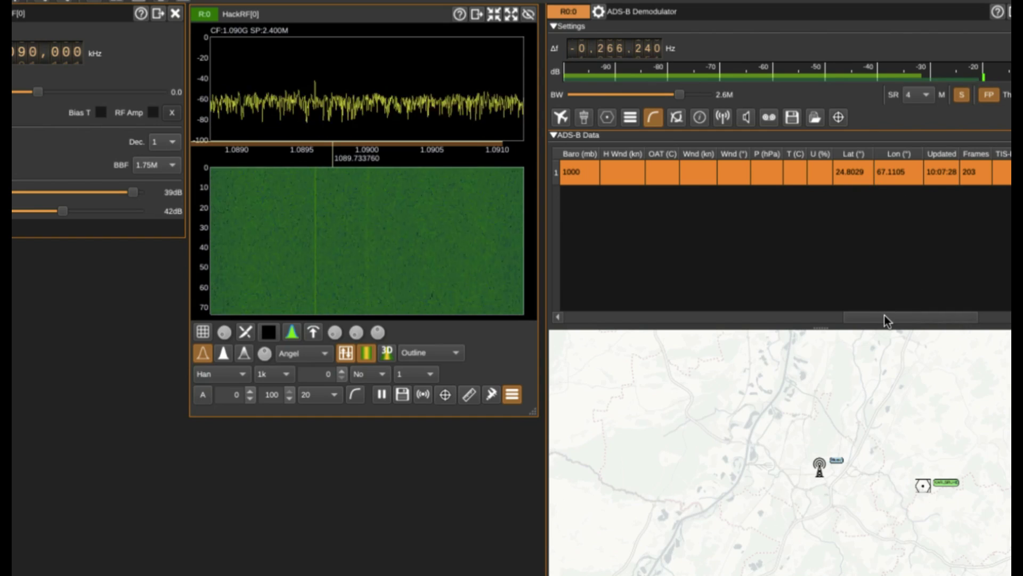
{"action": "left_click_drag", "start_coordinate": [884, 315], "coordinate": [913, 315]}
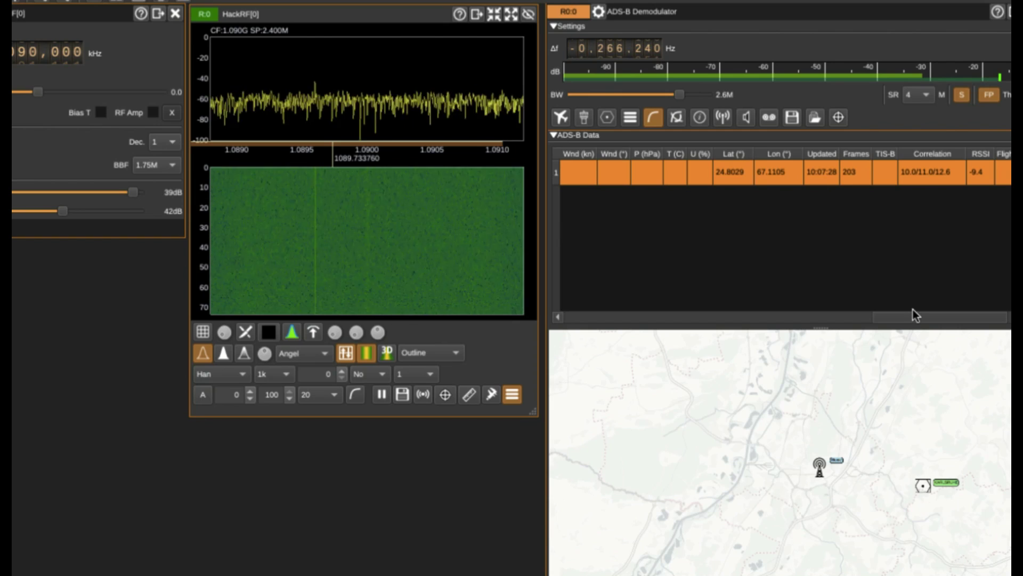
{"action": "left_click_drag", "start_coordinate": [916, 319], "coordinate": [574, 318]}
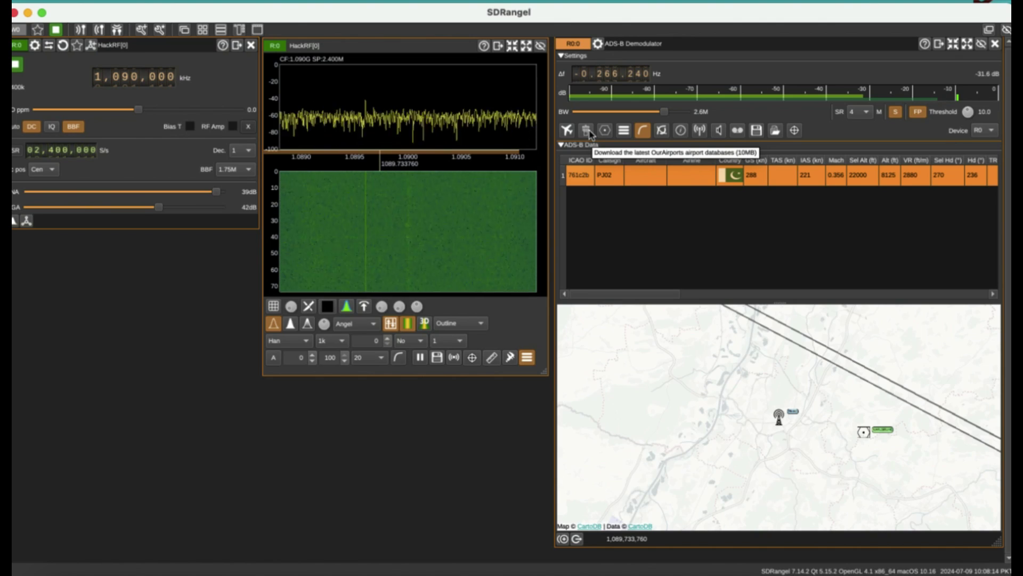
Centre the map on aircraft PJ02 and examine its position and flight track along the coast
{"action": "double_click", "coordinate": [684, 178]}
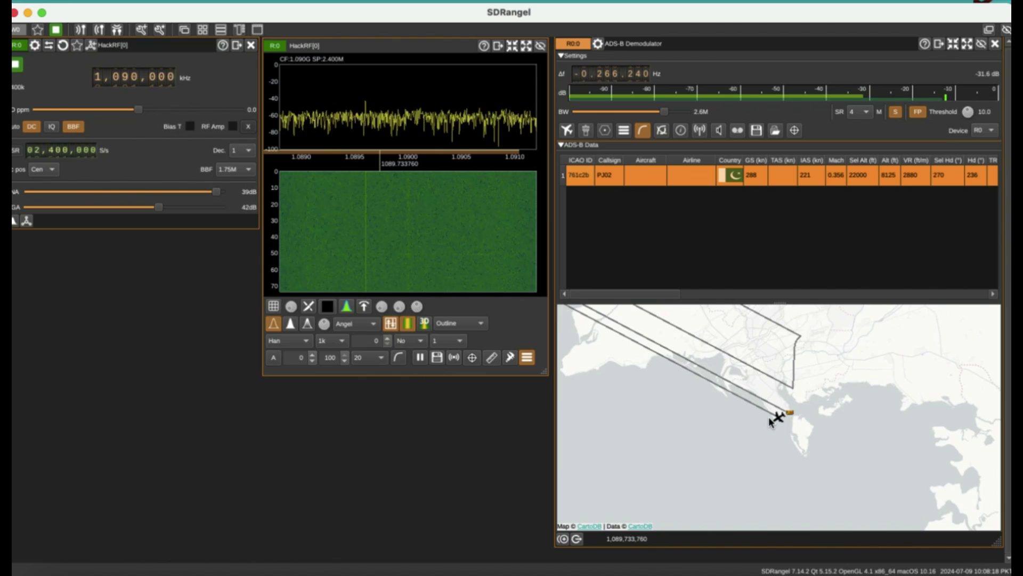
{"action": "scroll", "coordinate": [777, 421], "scroll_direction": "up", "scroll_amount": 2}
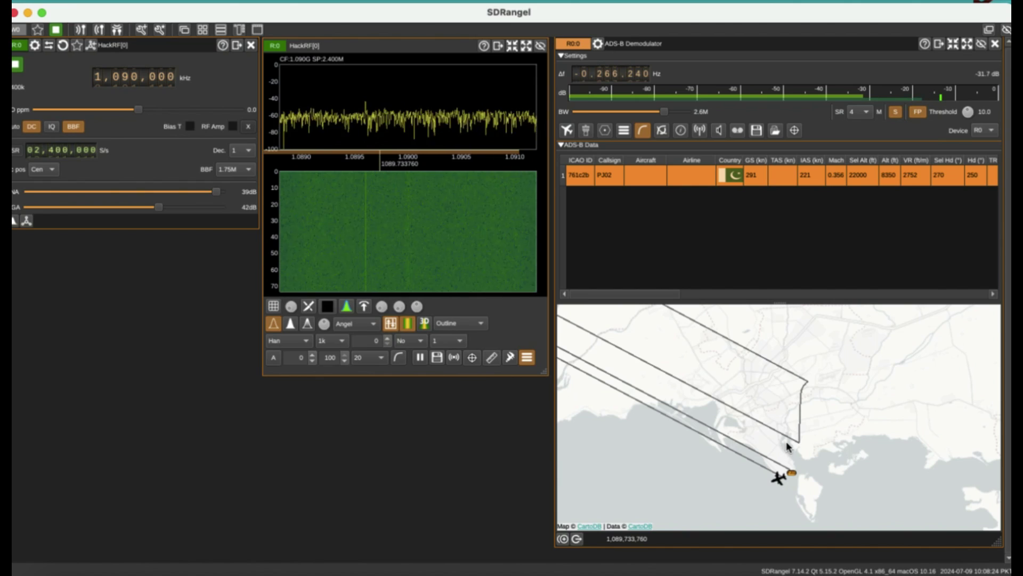
{"action": "scroll", "coordinate": [740, 463], "scroll_direction": "down", "scroll_amount": 1}
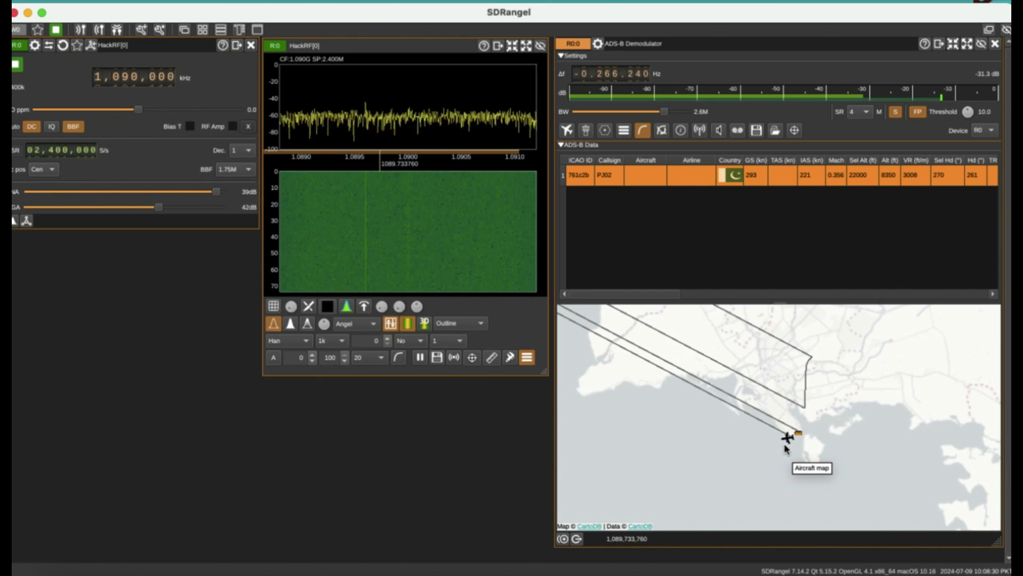
{"action": "scroll", "coordinate": [788, 450], "scroll_direction": "down", "scroll_amount": 1}
{"action": "scroll", "coordinate": [788, 450], "scroll_direction": "up", "scroll_amount": 1}
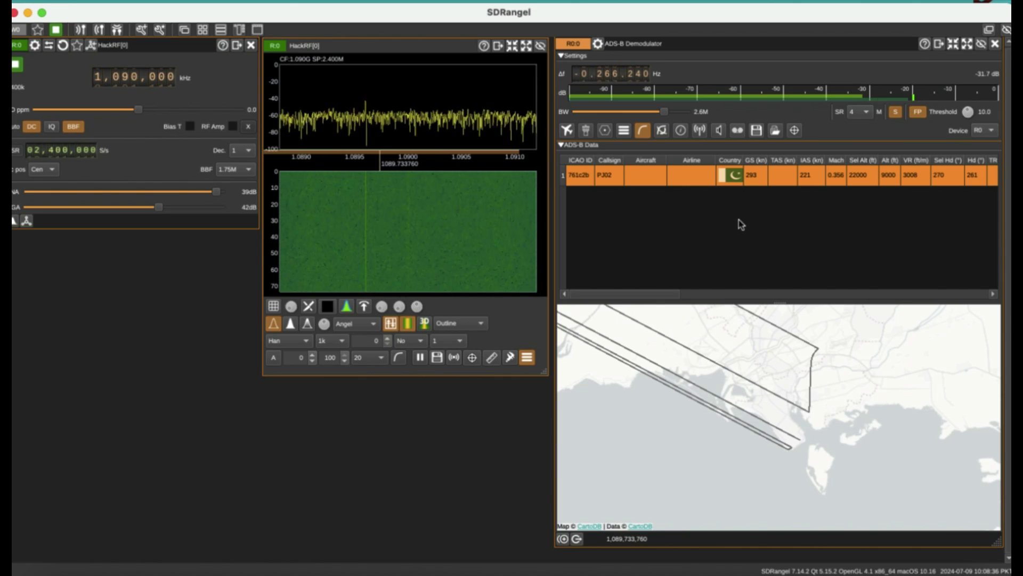
{"action": "double_click", "coordinate": [742, 178]}
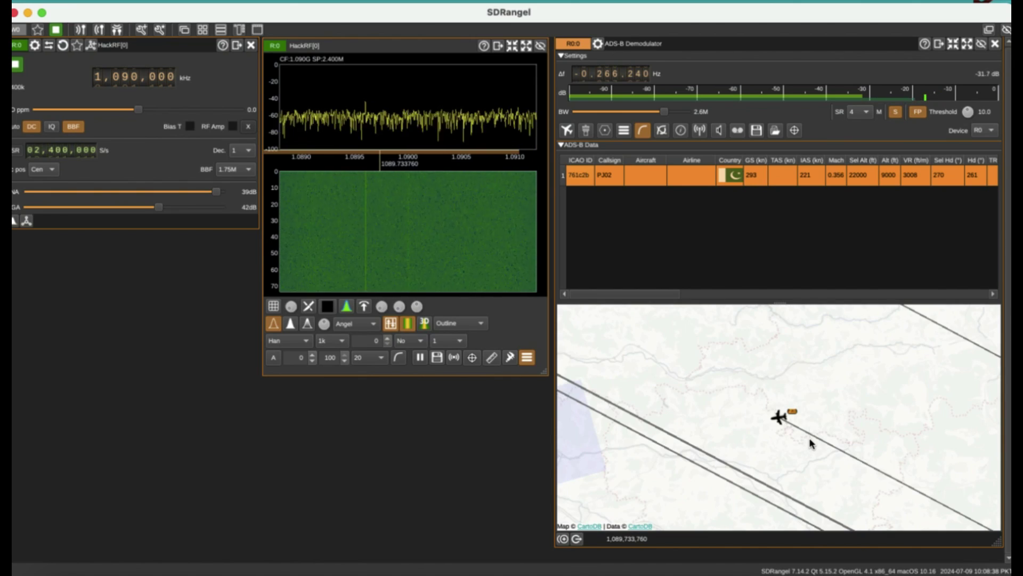
{"action": "scroll", "coordinate": [788, 434], "scroll_direction": "down", "scroll_amount": 2}
{"action": "scroll", "coordinate": [787, 431], "scroll_direction": "up", "scroll_amount": 2}
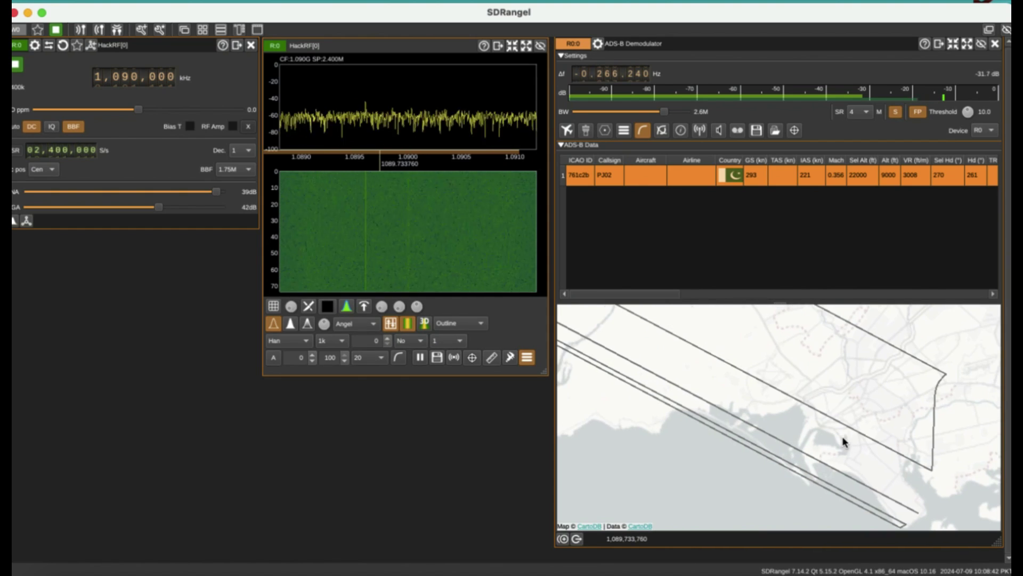
{"action": "scroll", "coordinate": [843, 441], "scroll_direction": "up", "scroll_amount": 4}
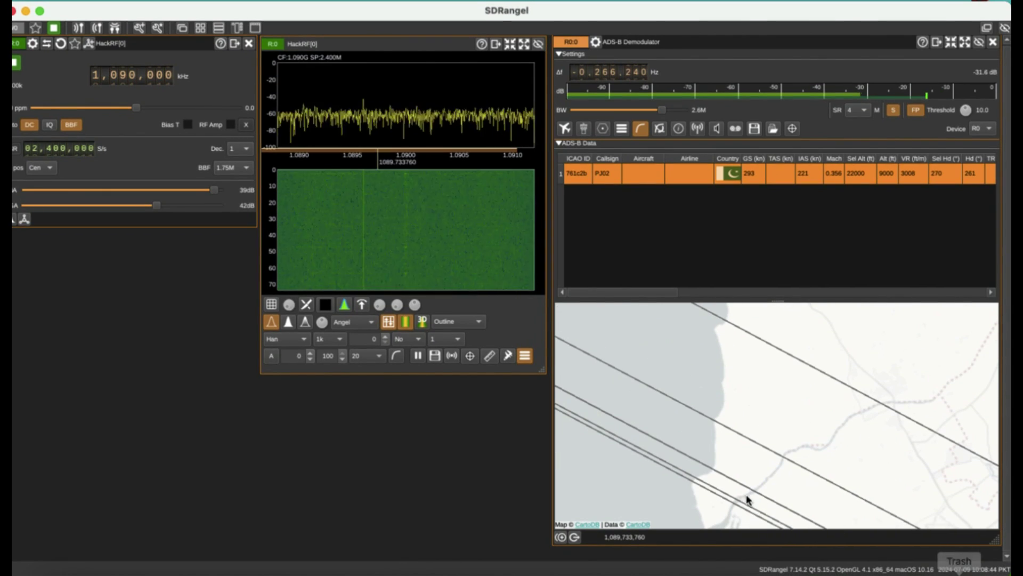
{"action": "left_click_drag", "start_coordinate": [747, 497], "coordinate": [963, 489]}
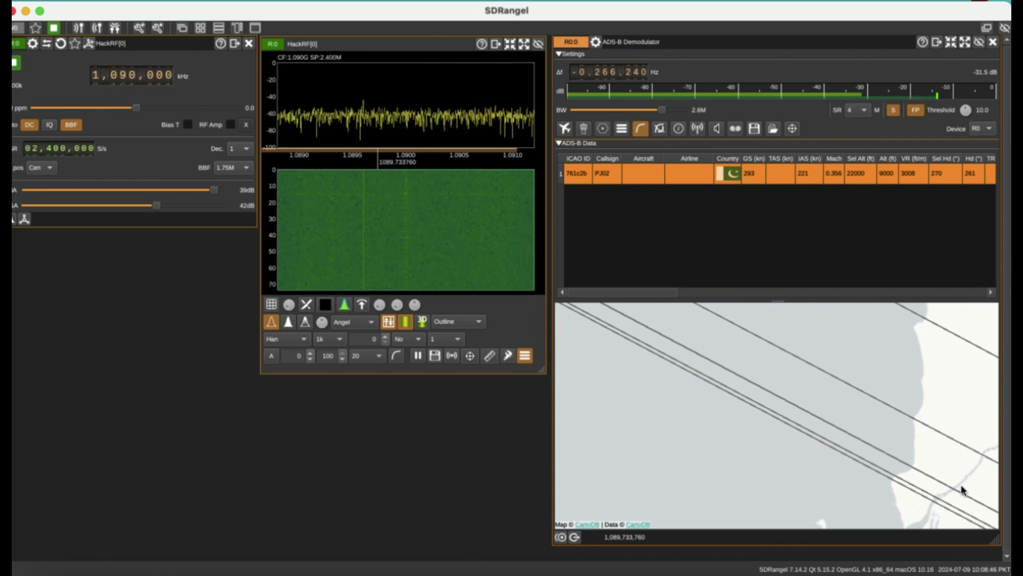
{"action": "double_click", "coordinate": [743, 172]}
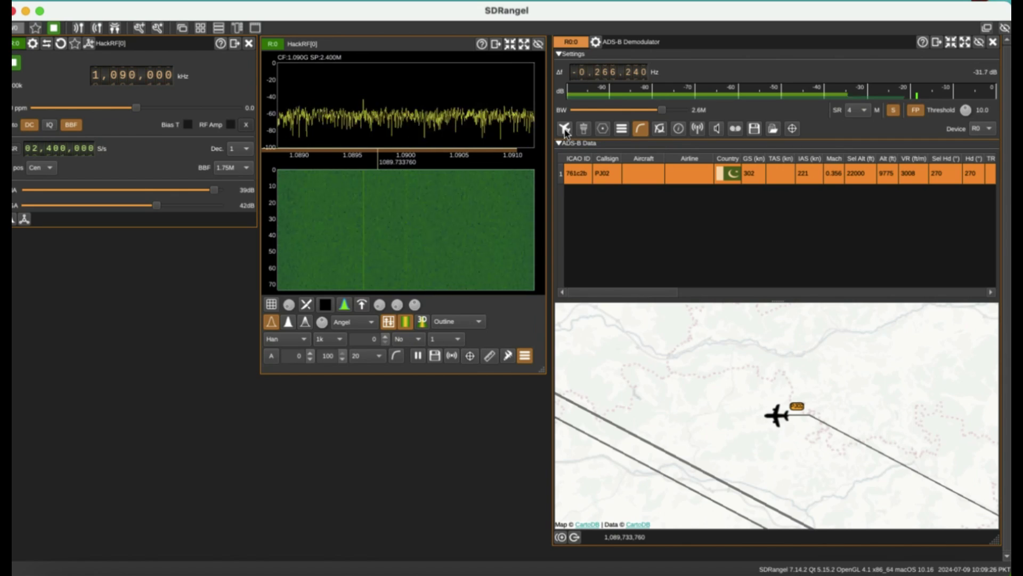
Try to download the OpenSky Network aircraft database, then abort the download and dismiss the message
{"action": "left_click", "coordinate": [566, 132]}
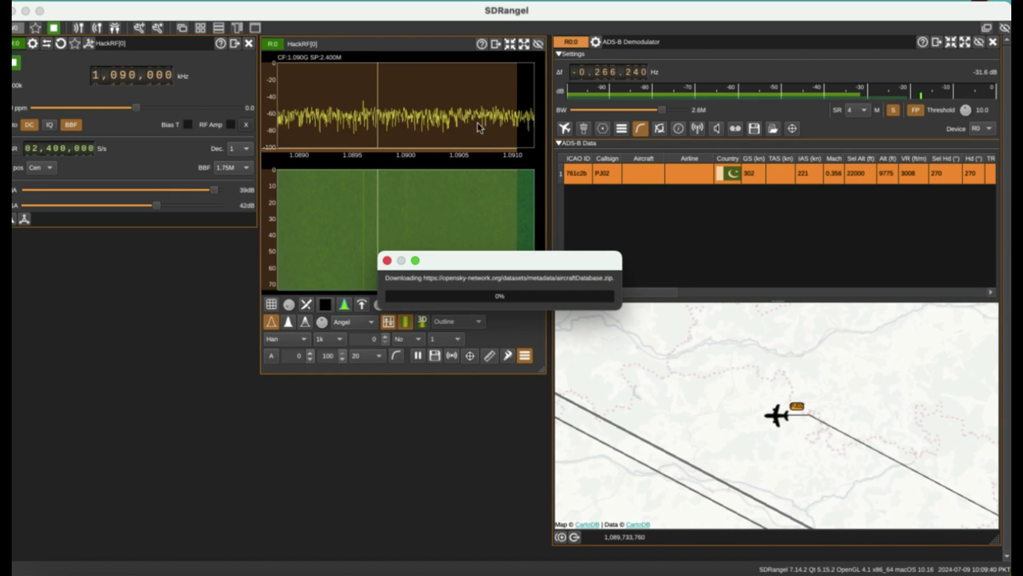
{"action": "left_click", "coordinate": [387, 261]}
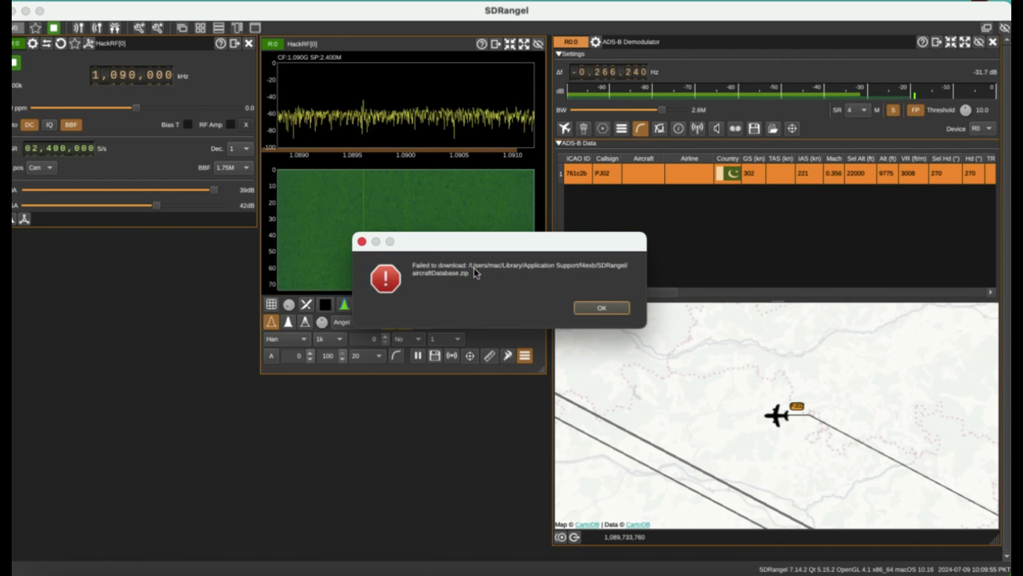
{"action": "left_click", "coordinate": [617, 311]}
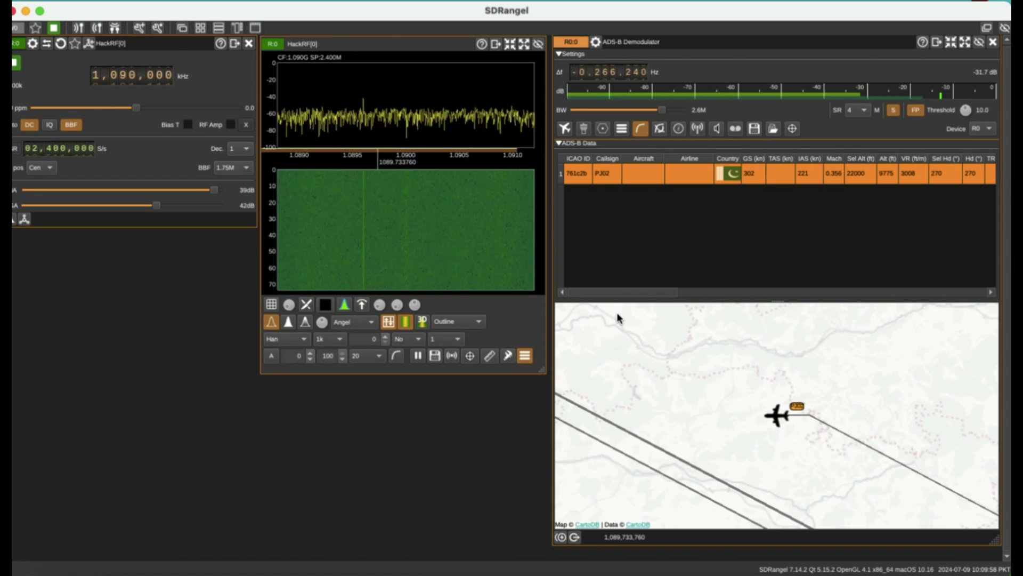